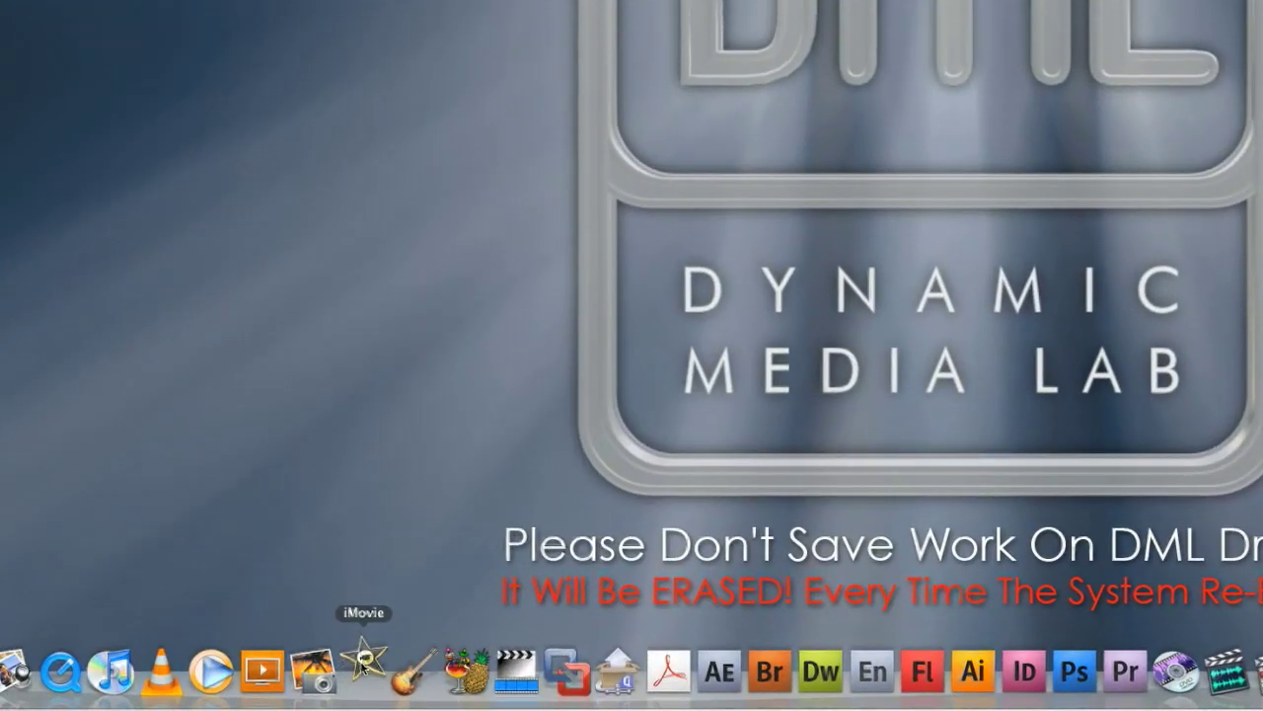
Step: Launch iMovie from the Dock so My First Project opens for editing
{"action": "left_click", "coordinate": [364, 670]}
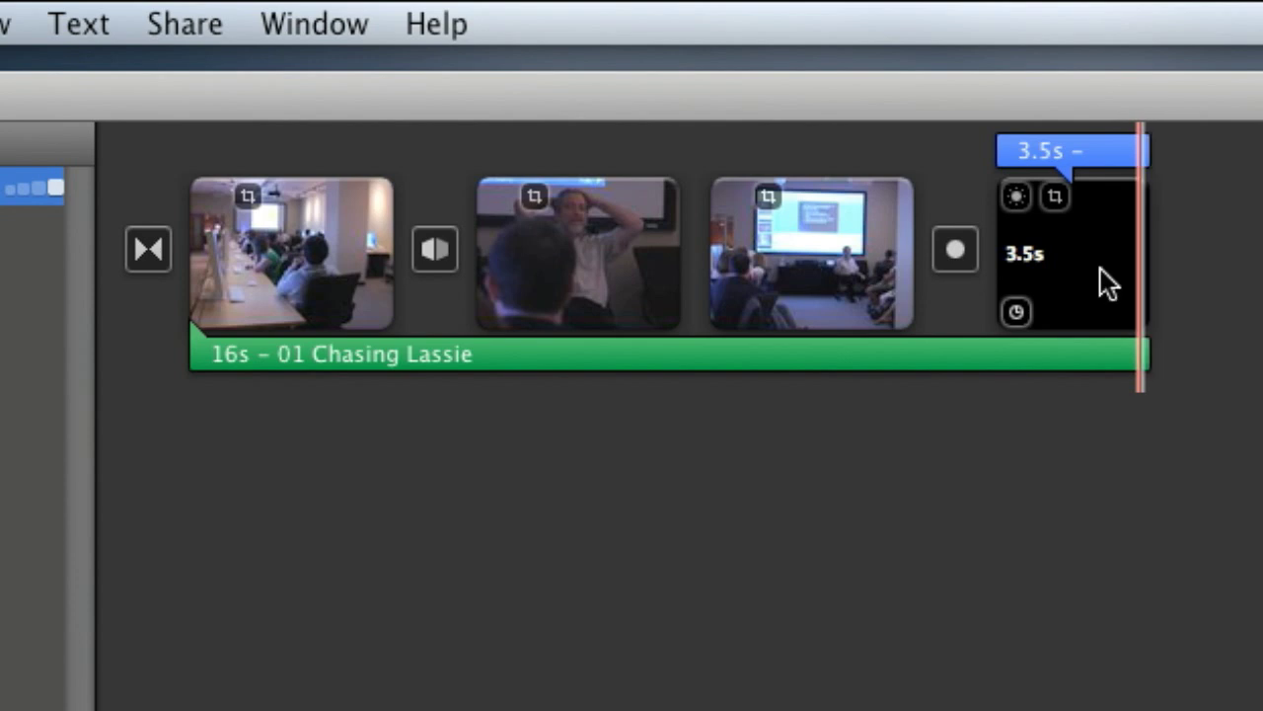
Step: Export the movie to the Desktop as DVDDemo at Large 720x540, replacing the existing DvdDemo.m4v
{"action": "left_click", "coordinate": [180, 19]}
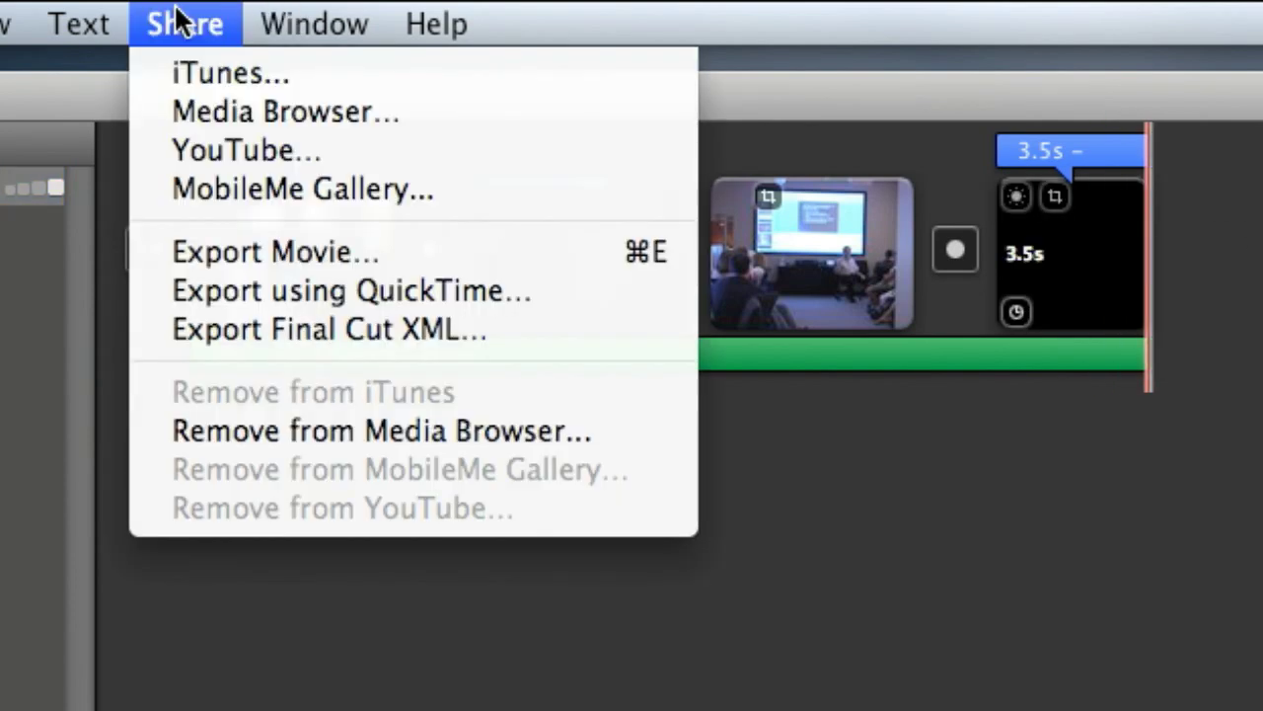
{"action": "left_click", "coordinate": [243, 251]}
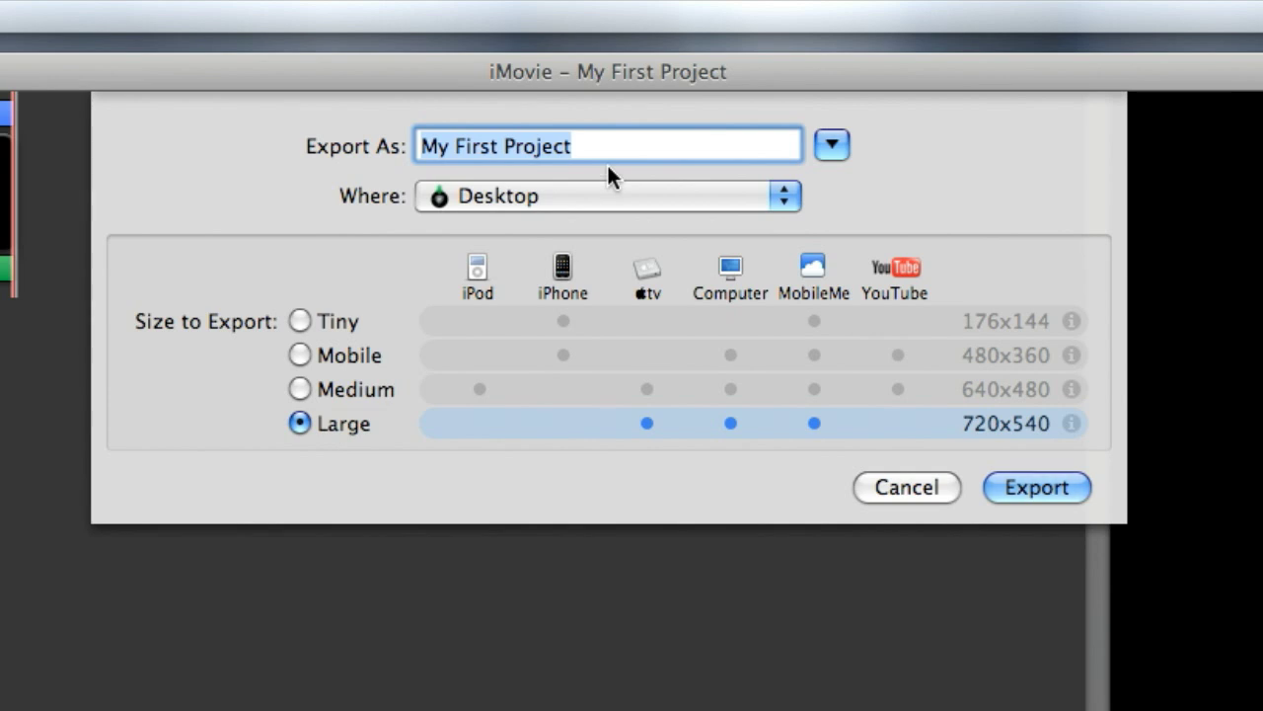
{"action": "type", "text": "DVDDemo"}
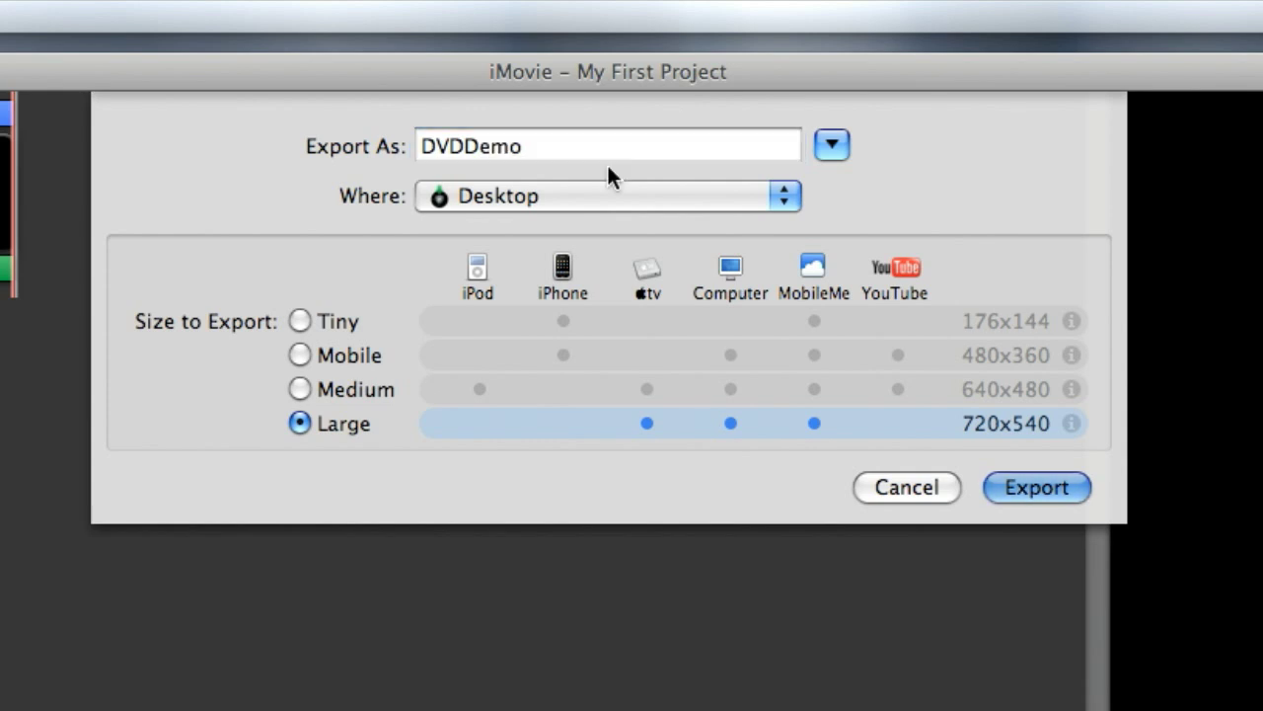
{"action": "key", "text": "Return"}
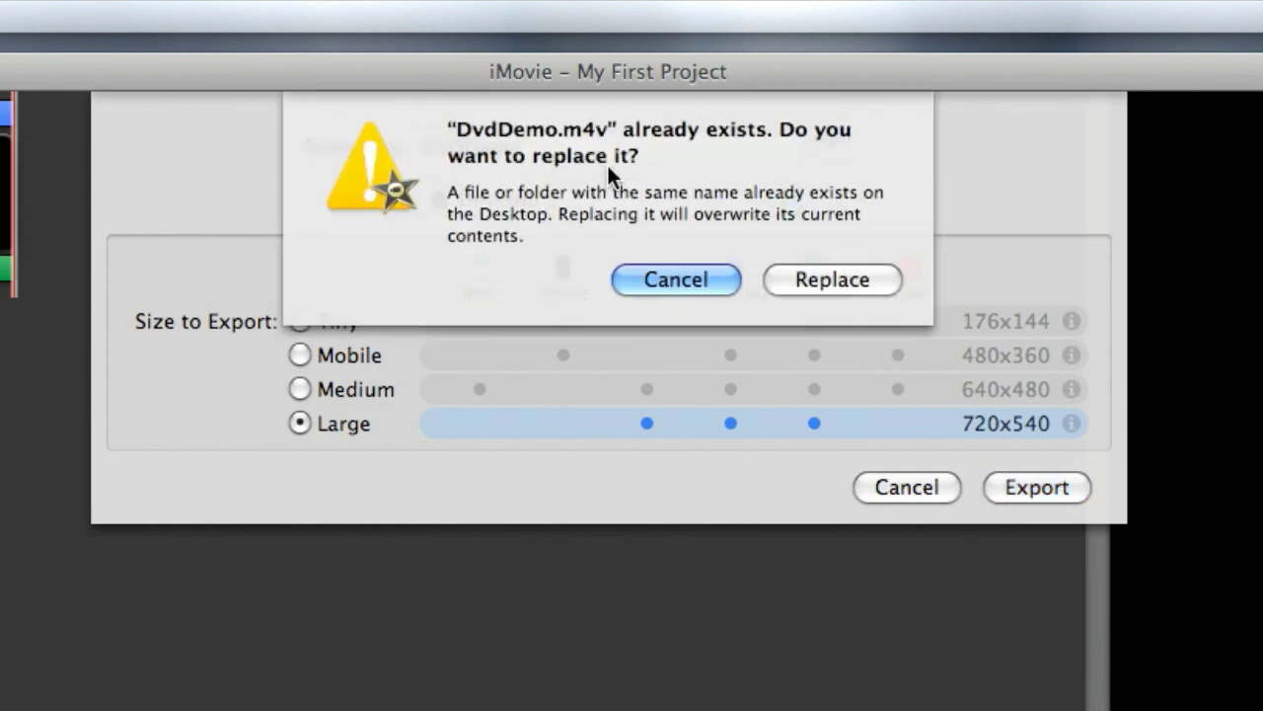
{"action": "left_click", "coordinate": [813, 280]}
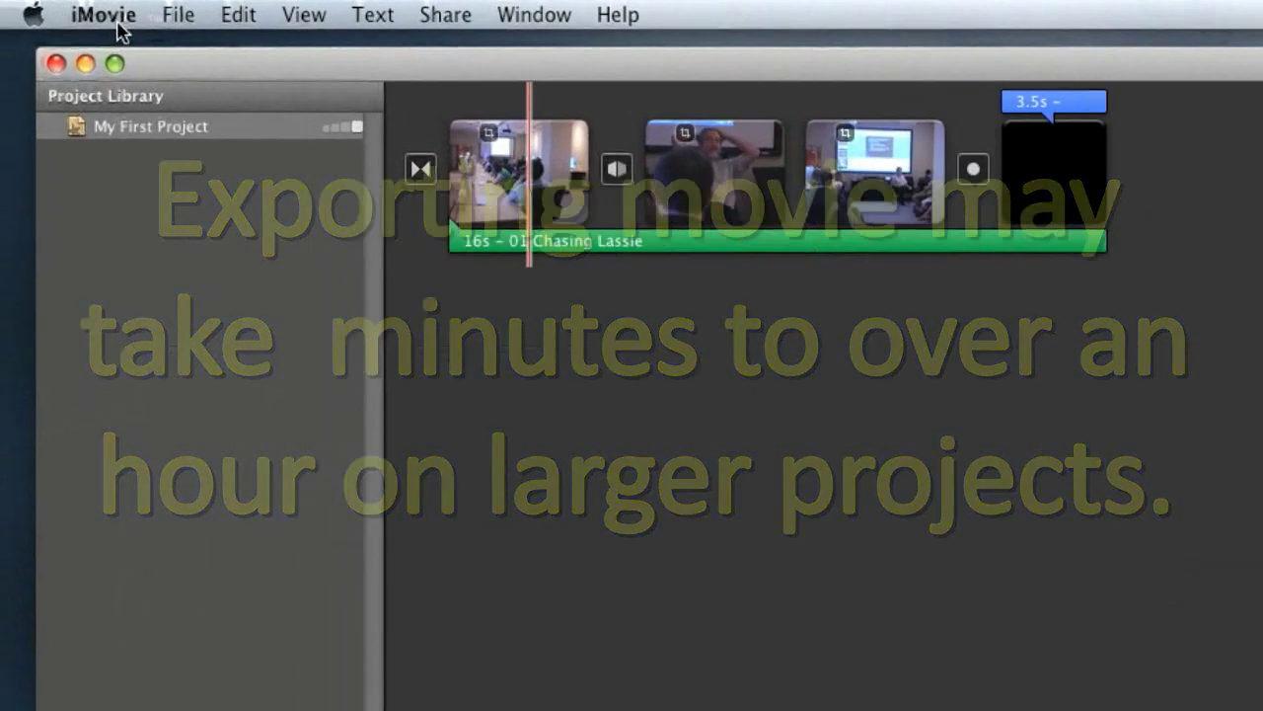
{"action": "left_click", "coordinate": [28, 4]}
Step: Quit iMovie and launch iDVD from the Applications stack in the Dock
{"action": "left_click", "coordinate": [221, 393]}
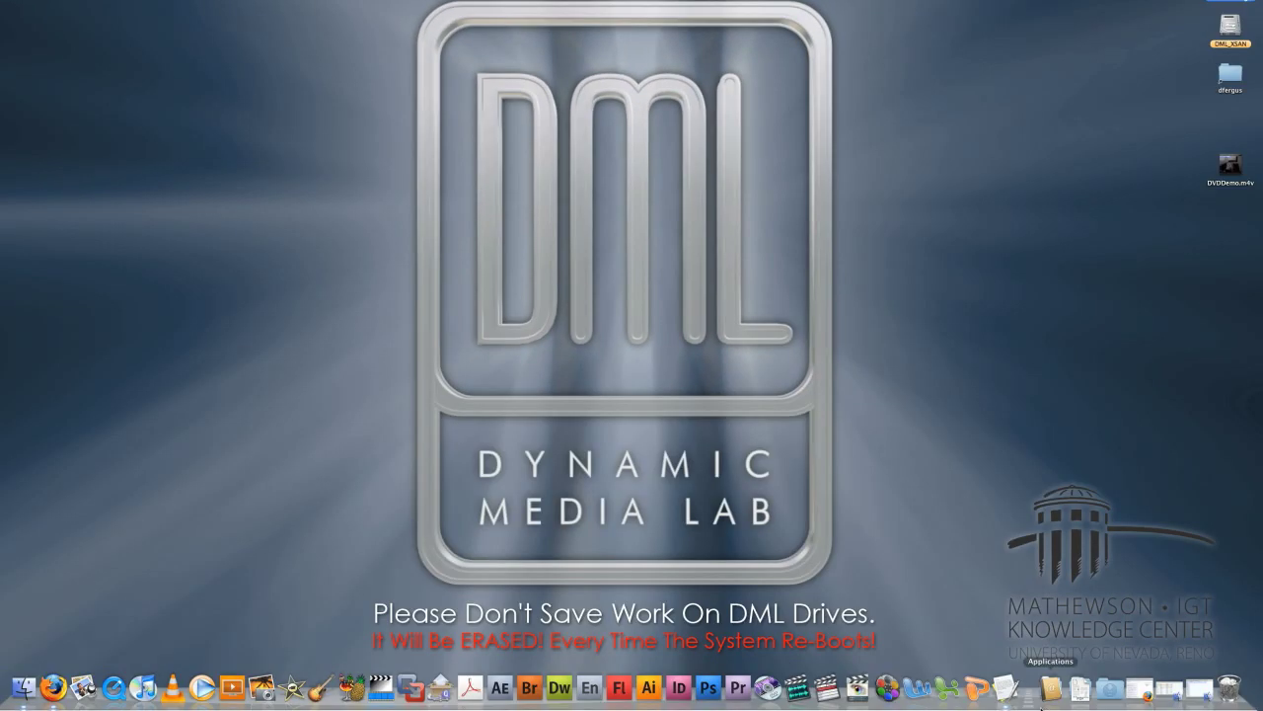
{"action": "left_click", "coordinate": [1050, 688]}
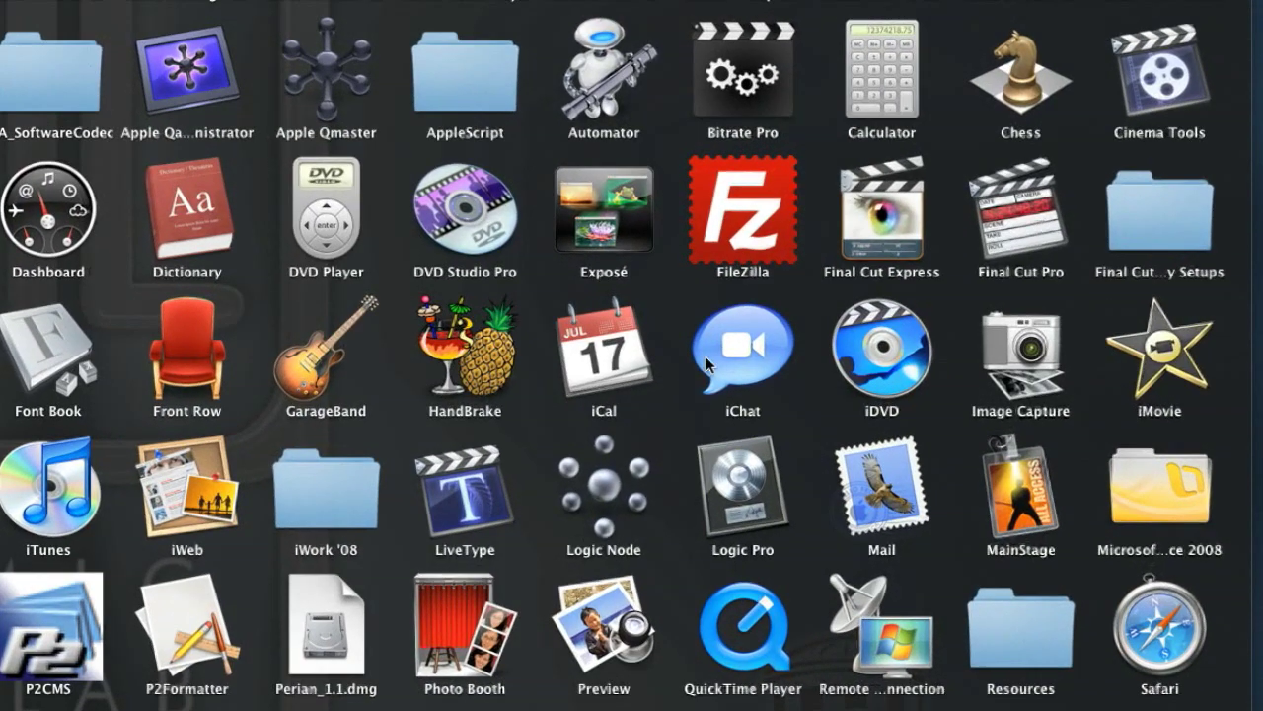
{"action": "left_click", "coordinate": [874, 341]}
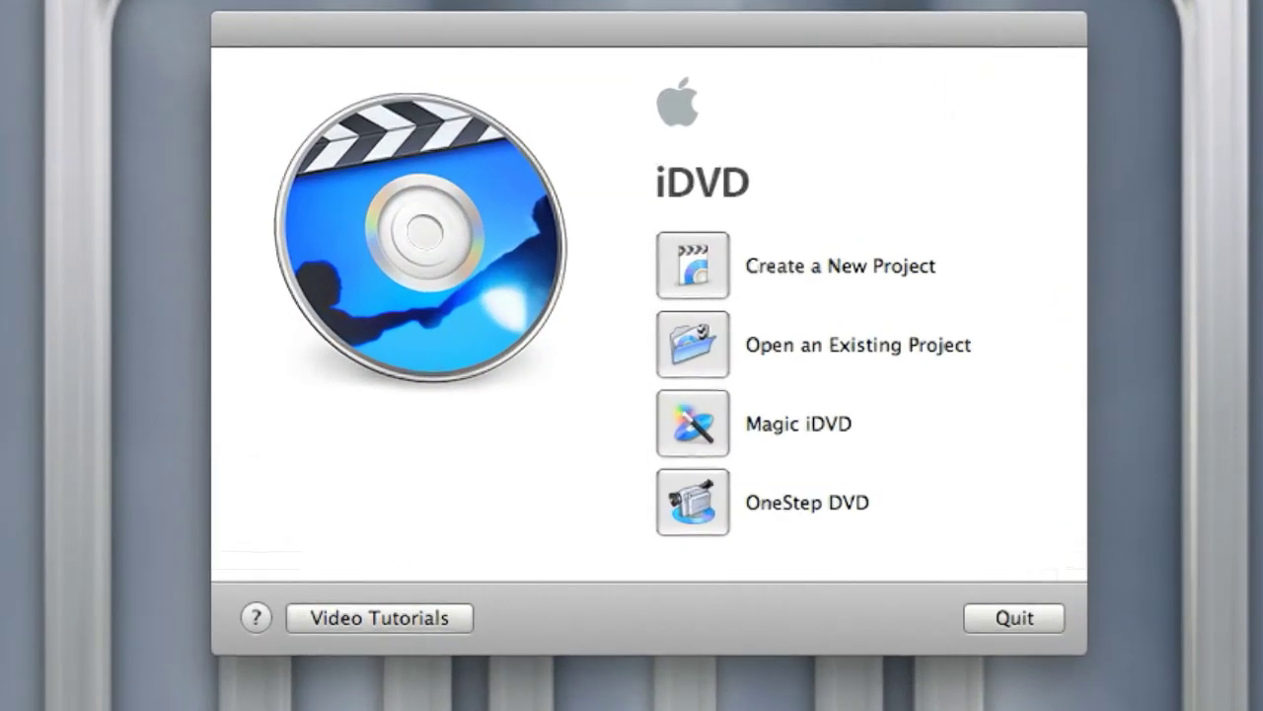
Step: Create a new Standard (4:3) project called DVDDemo, saved on the Desktop
{"action": "left_click", "coordinate": [694, 279]}
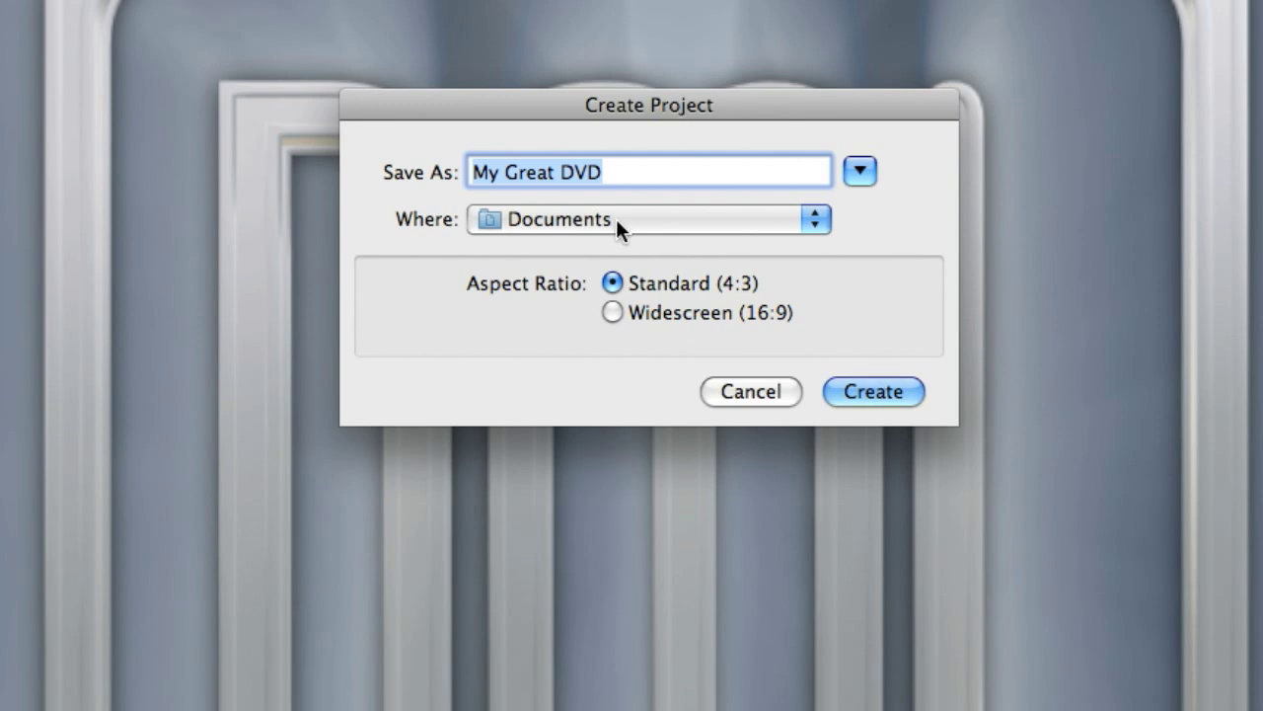
{"action": "type", "text": "D d"}
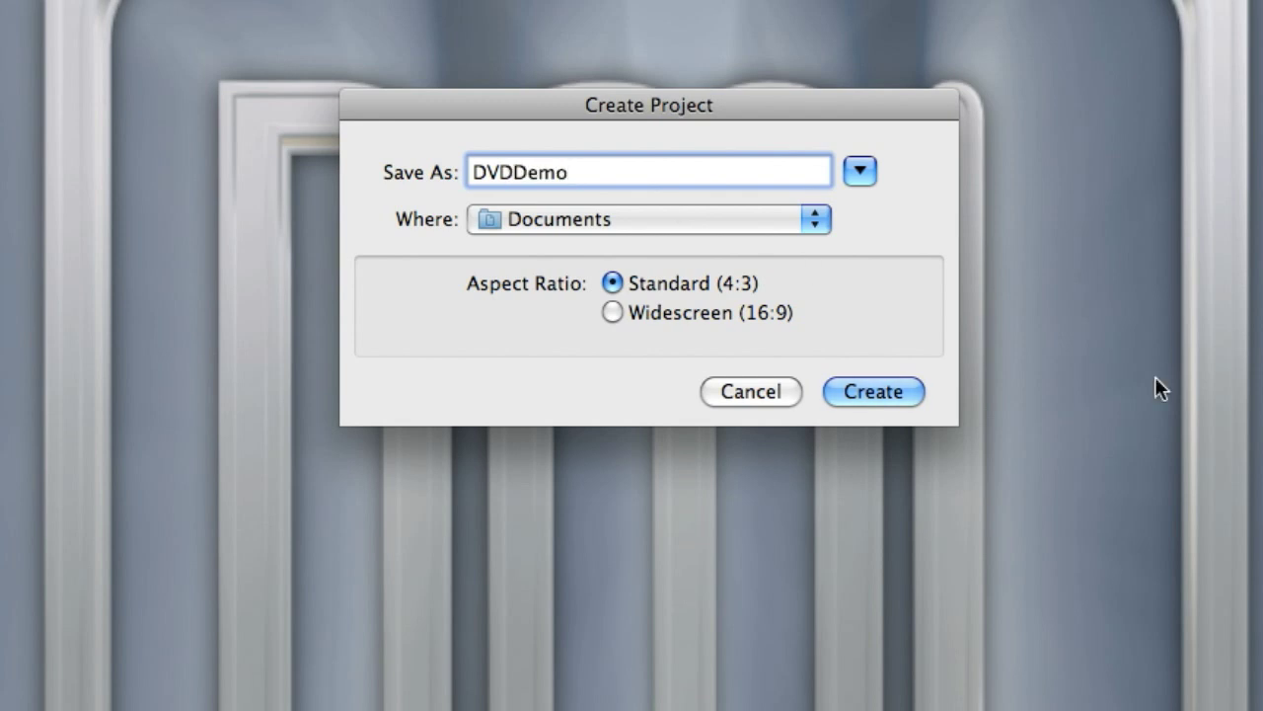
{"action": "left_click", "coordinate": [645, 218]}
{"action": "left_click", "coordinate": [604, 399]}
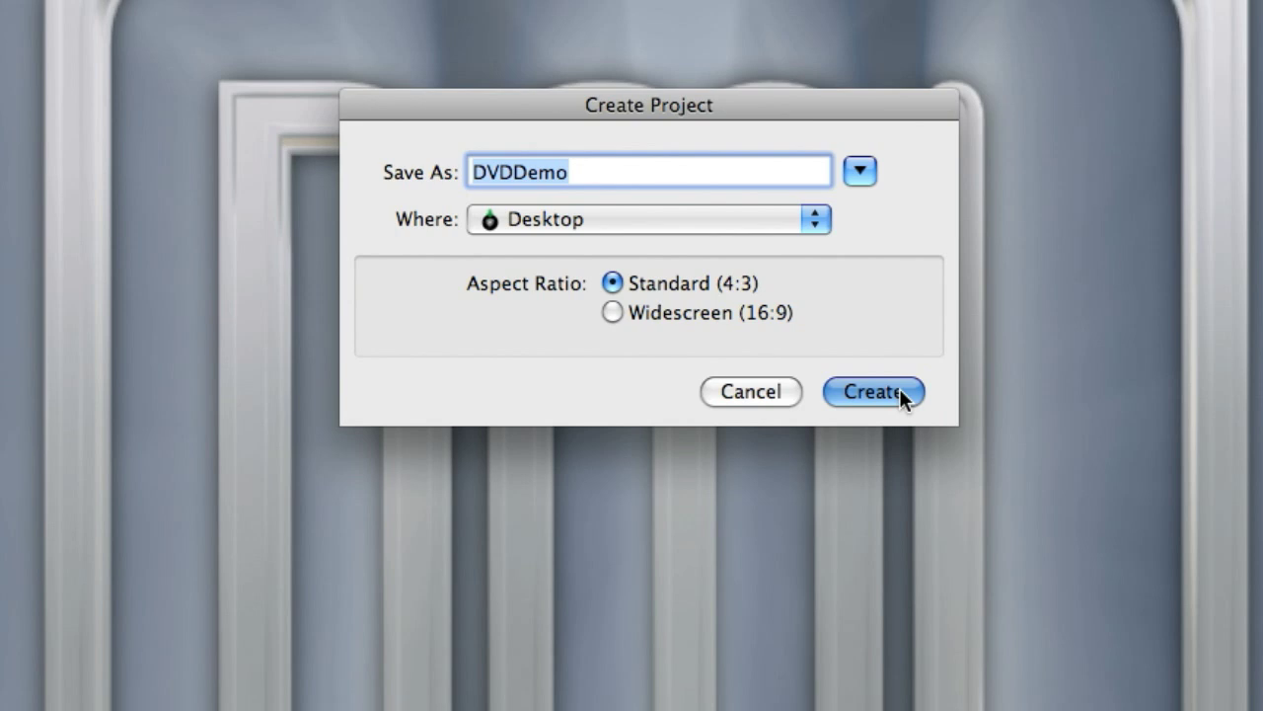
{"action": "left_click", "coordinate": [899, 391]}
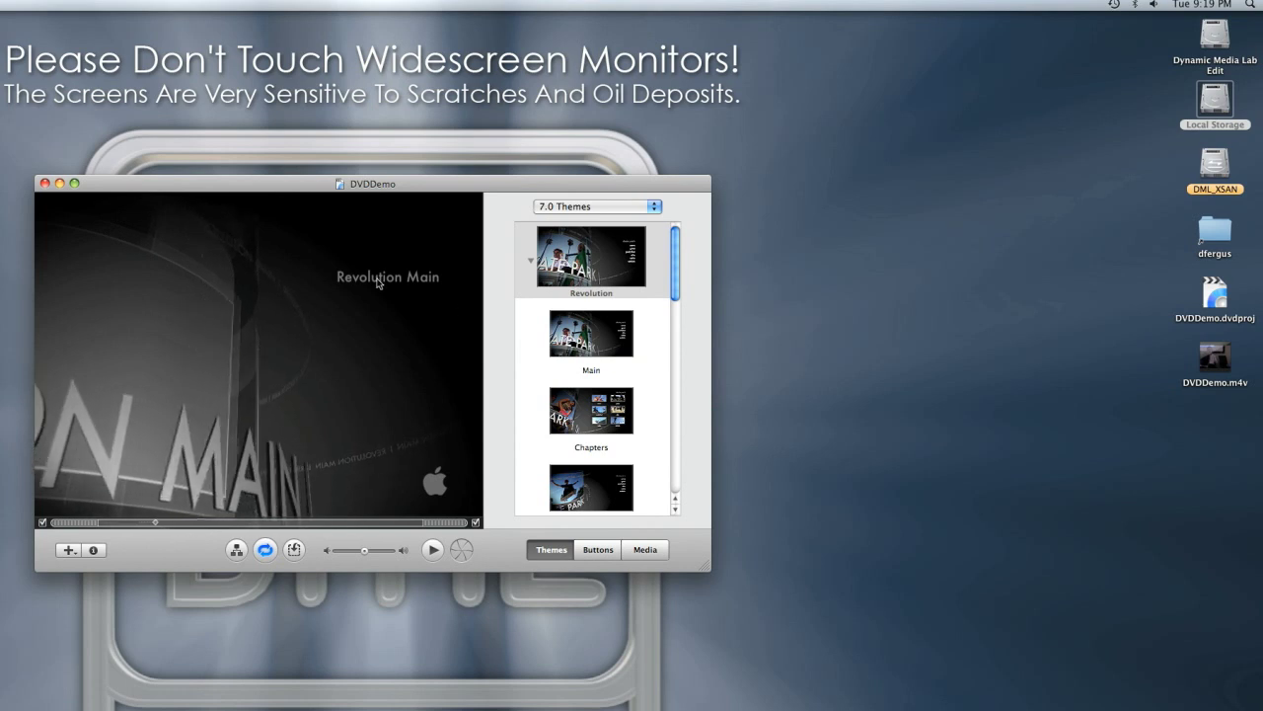
Step: Drag DVDDemo.m4v from the desktop onto the Revolution menu's drop zone
{"action": "left_click_drag", "start_coordinate": [1214, 357], "coordinate": [374, 343]}
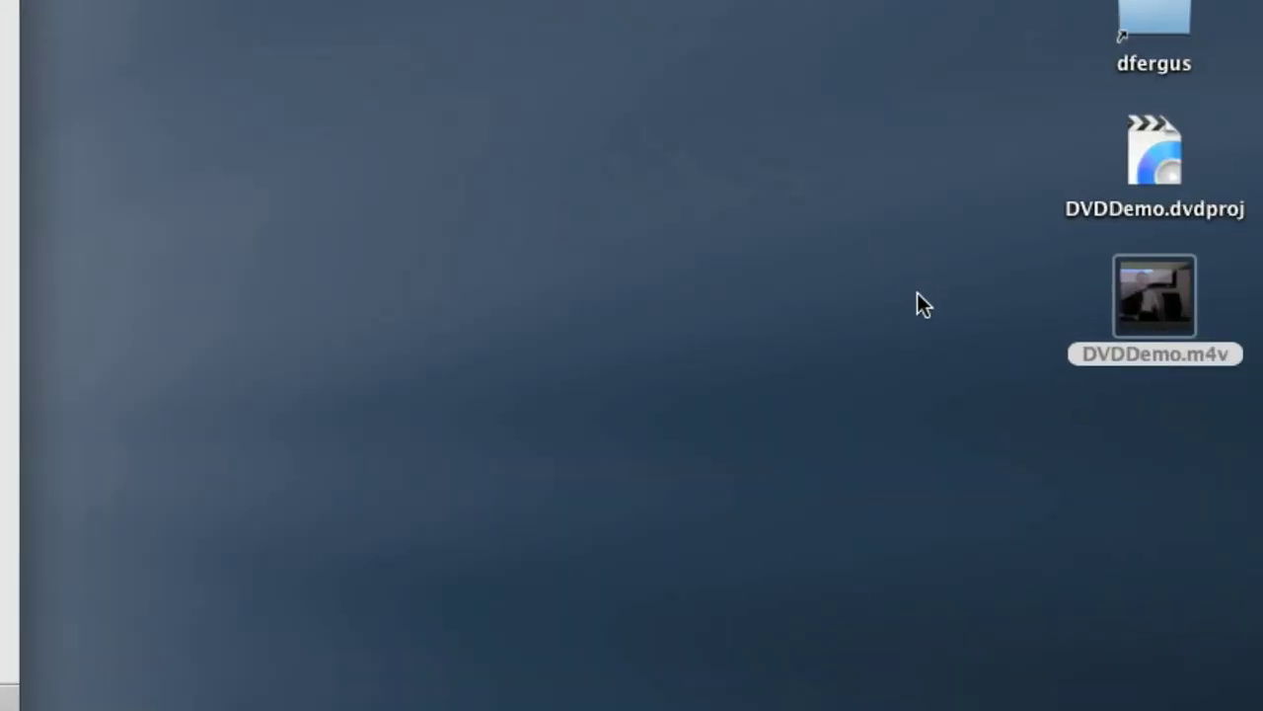
{"action": "left_click_drag", "start_coordinate": [1145, 295], "coordinate": [398, 299]}
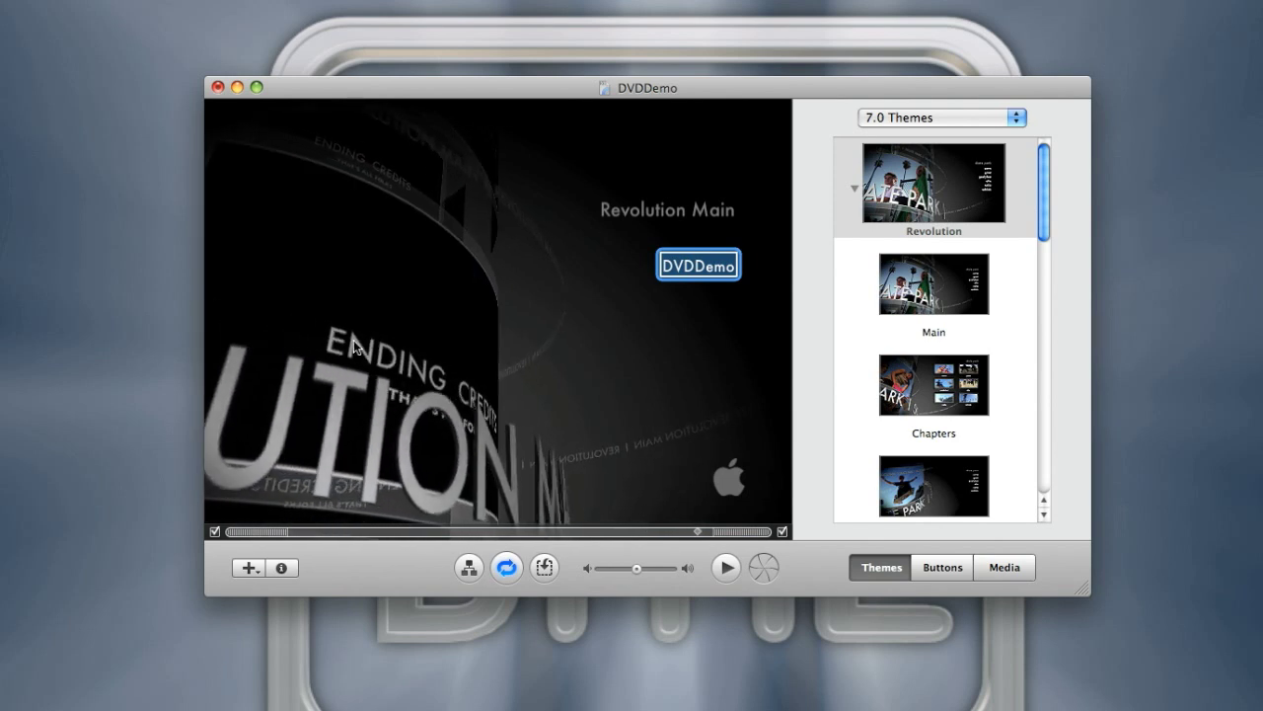
Step: Change the Revolution Main title text to 'DVD DMO' and the DVDDemo button label to 'Clip#1'
{"action": "left_click", "coordinate": [697, 207]}
{"action": "left_click", "coordinate": [688, 210]}
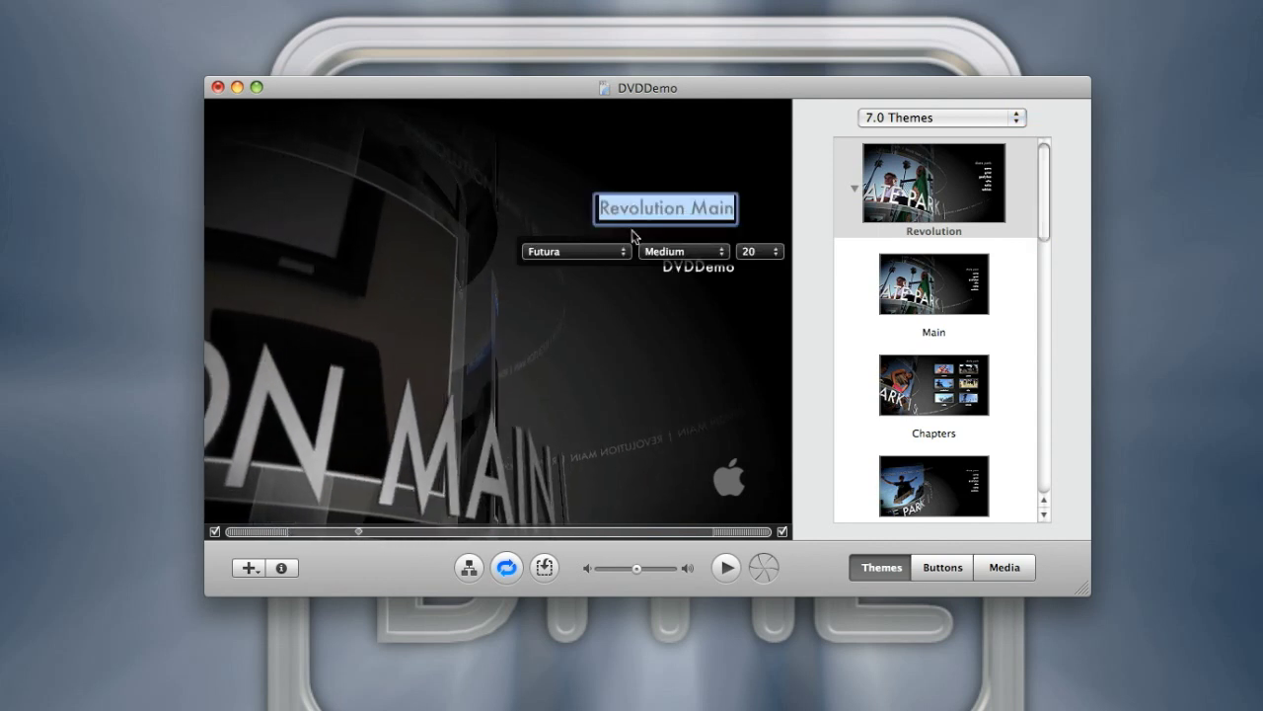
{"action": "type", "text": "D"}
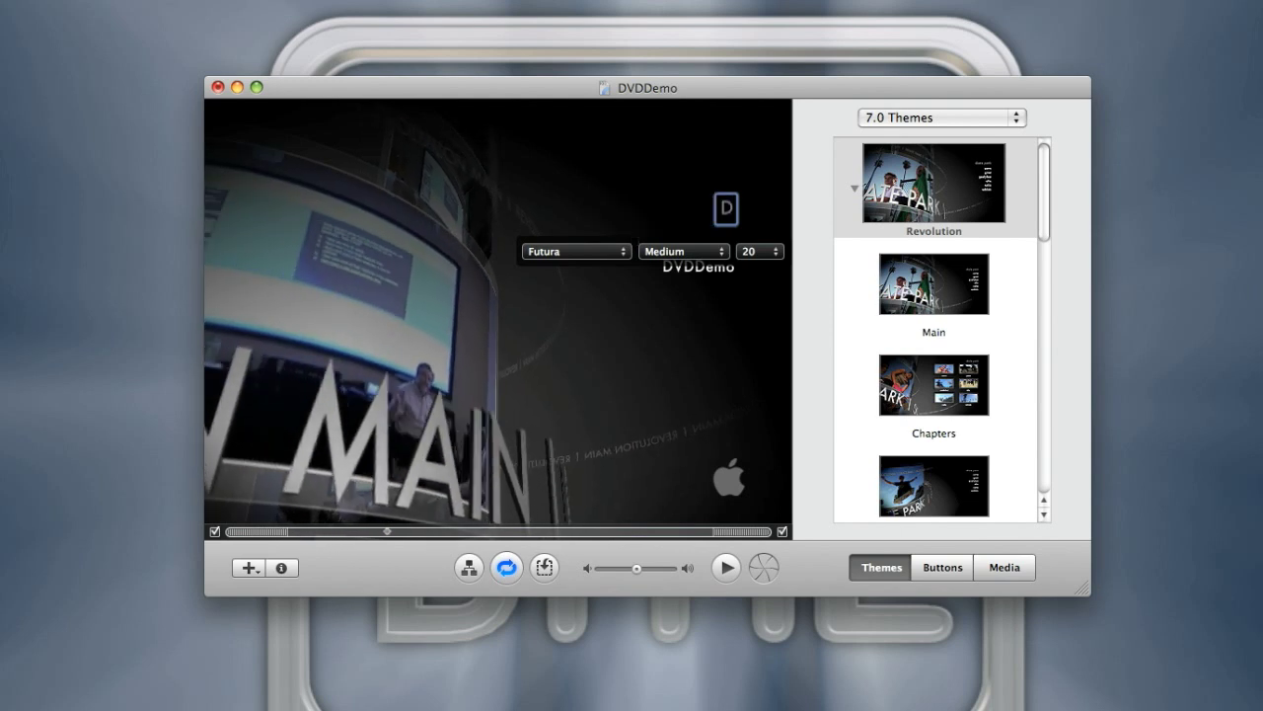
{"action": "type", "text": "VD EMO"}
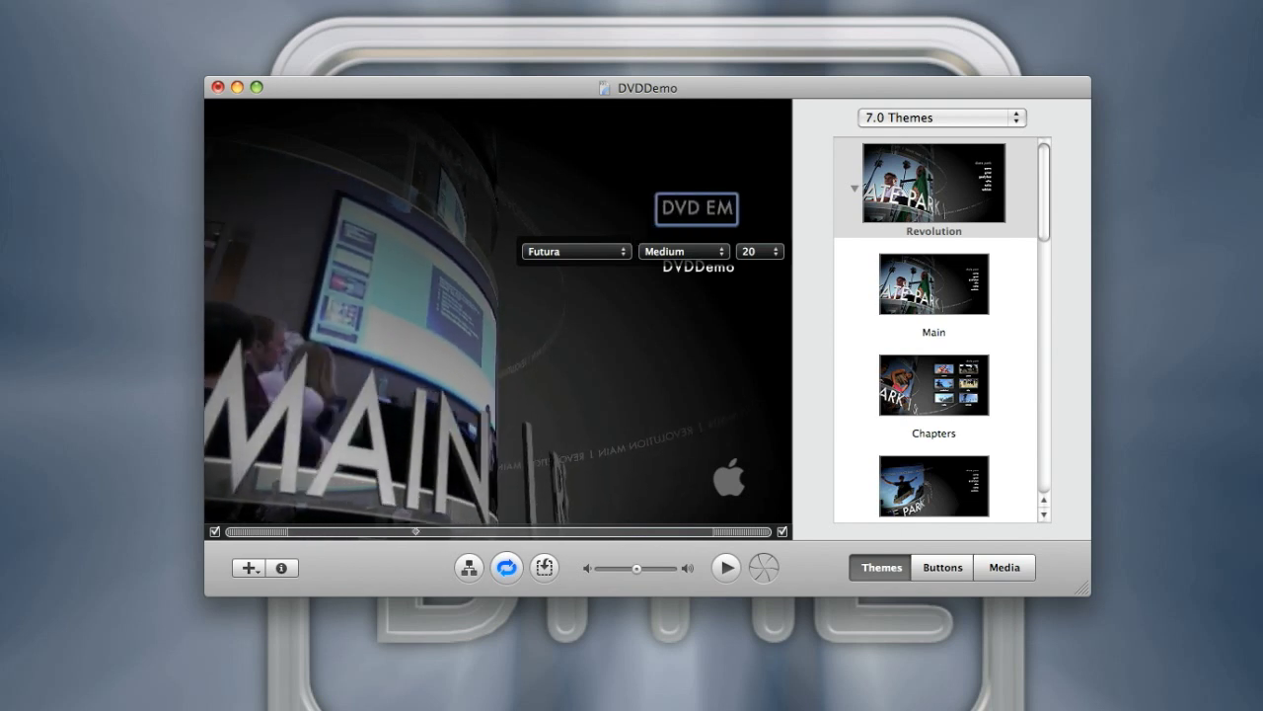
{"action": "key", "text": "BackSpace"}
{"action": "key", "text": "BackSpace"}
{"action": "key", "text": "BackSpace"}
{"action": "key", "text": "BackSpace"}
{"action": "type", "text": "DMO"}
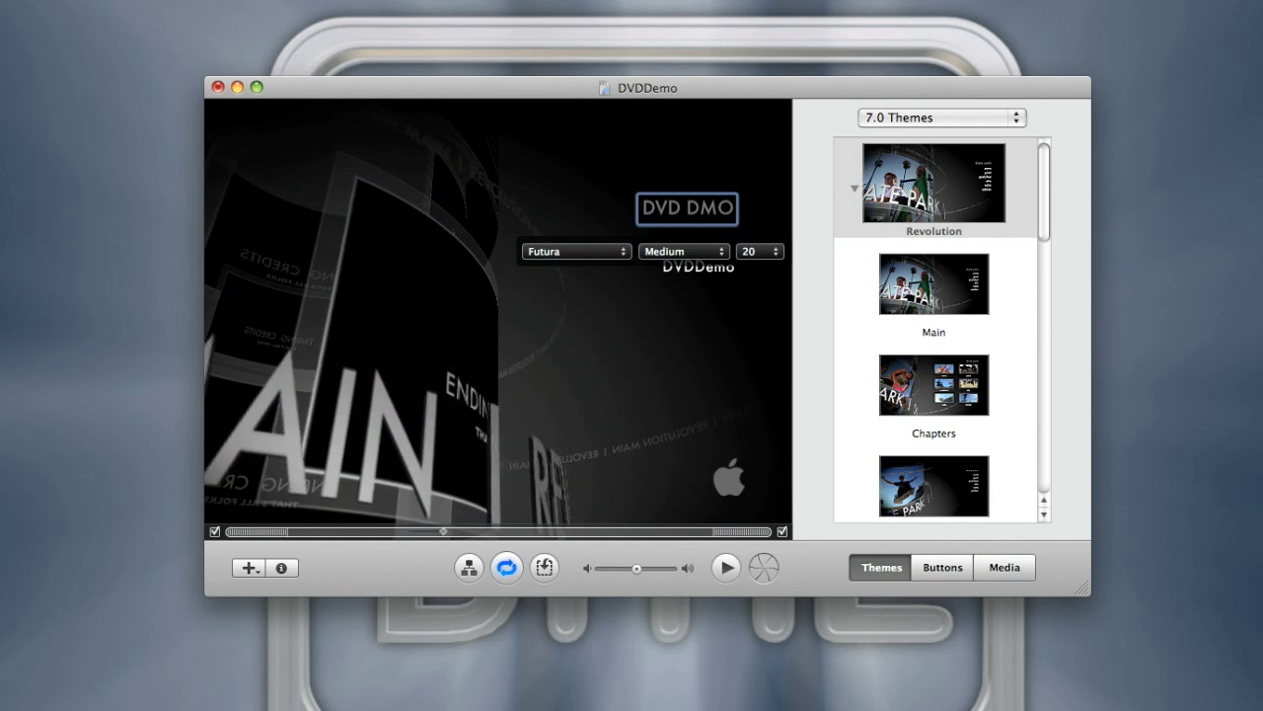
{"action": "left_click", "coordinate": [691, 300]}
{"action": "left_click", "coordinate": [690, 268]}
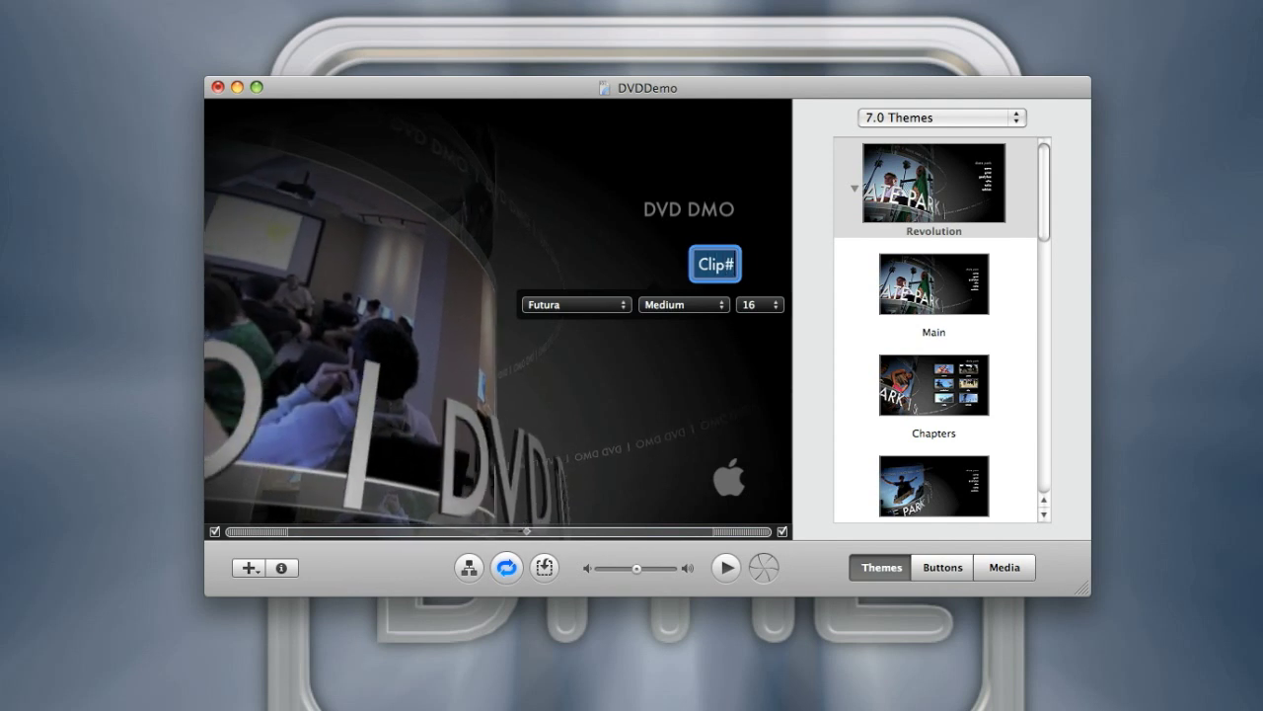
{"action": "left_click", "coordinate": [673, 346]}
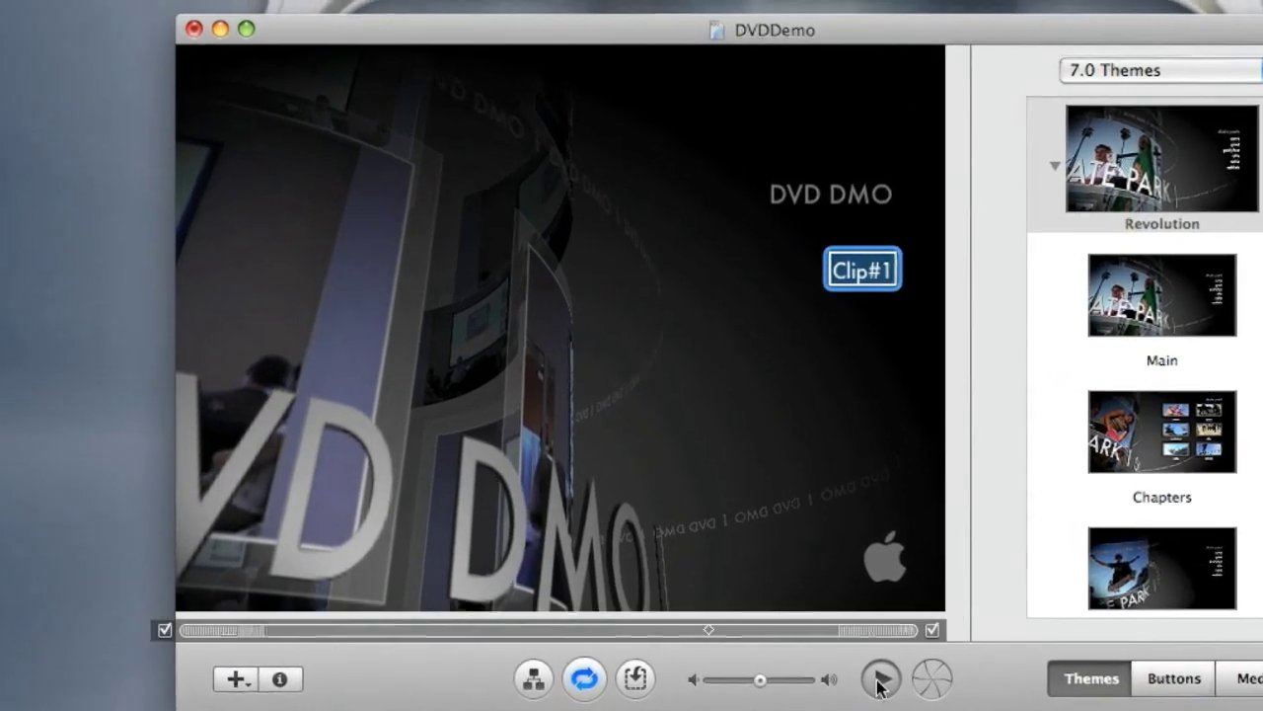
Step: Preview the DVD menu, play Clip#1, close the preview and restart the menu motion
{"action": "left_click", "coordinate": [727, 568]}
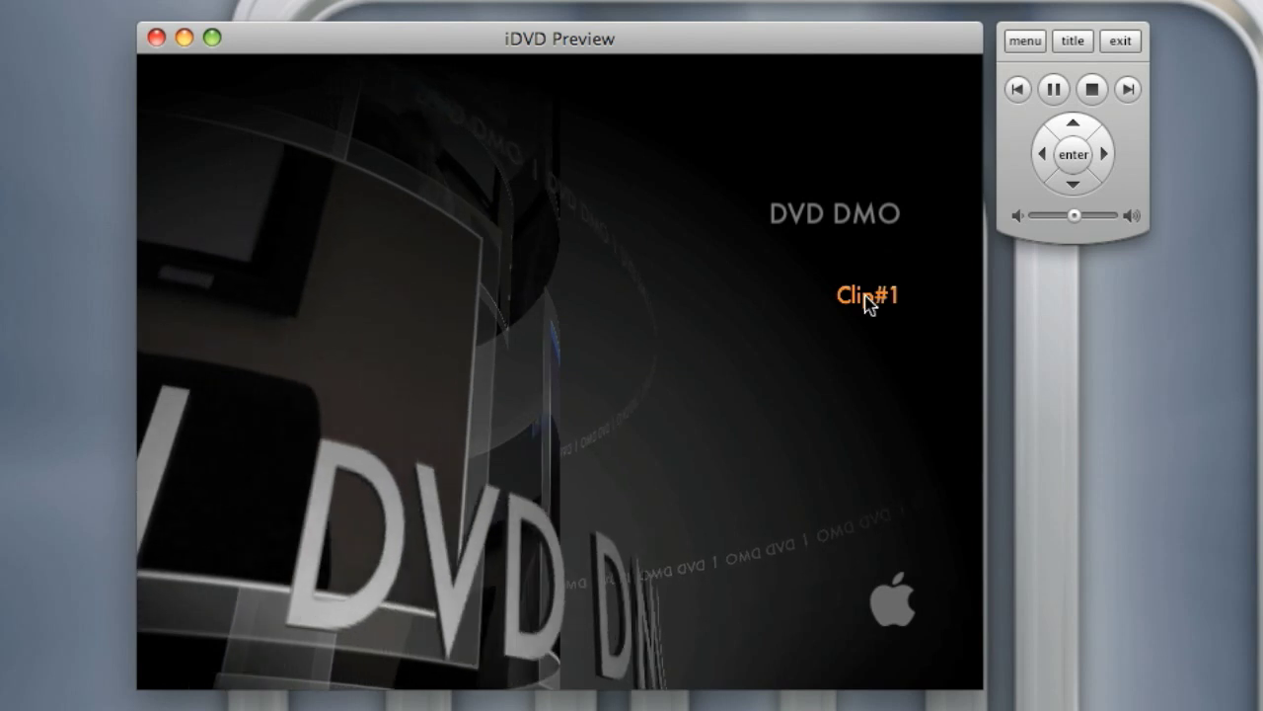
{"action": "left_click", "coordinate": [869, 301]}
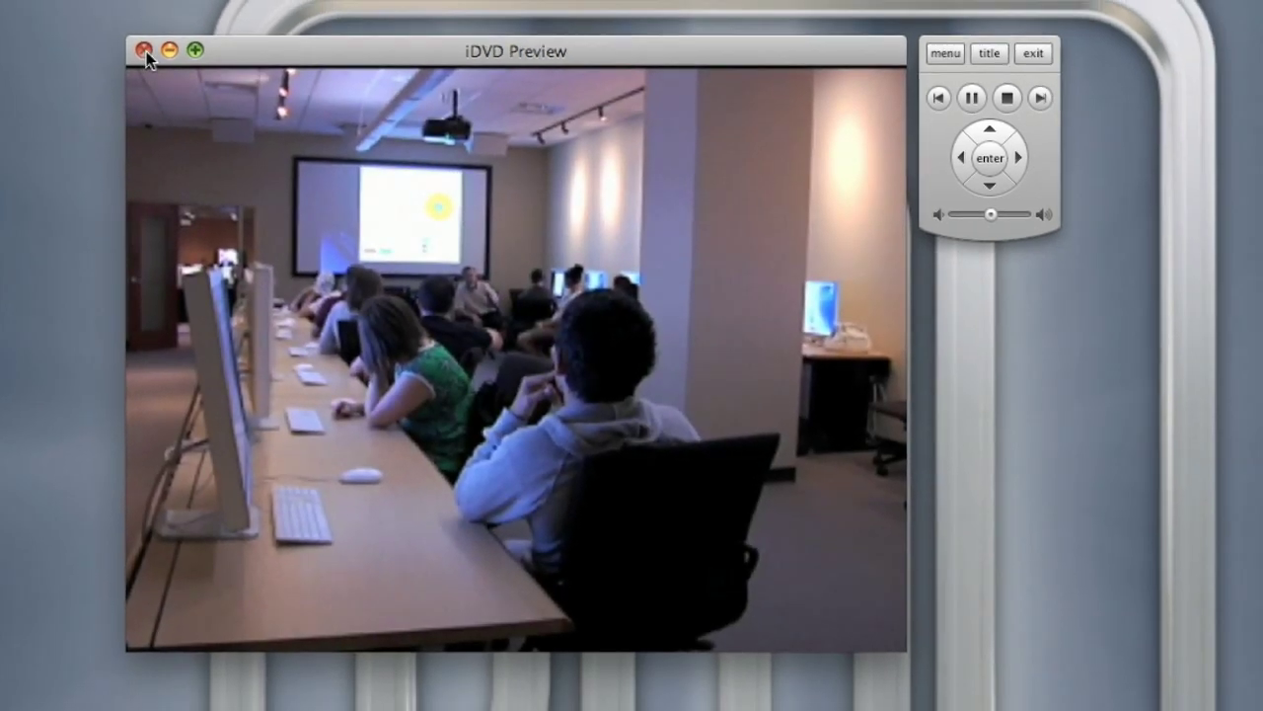
{"action": "left_click", "coordinate": [156, 40]}
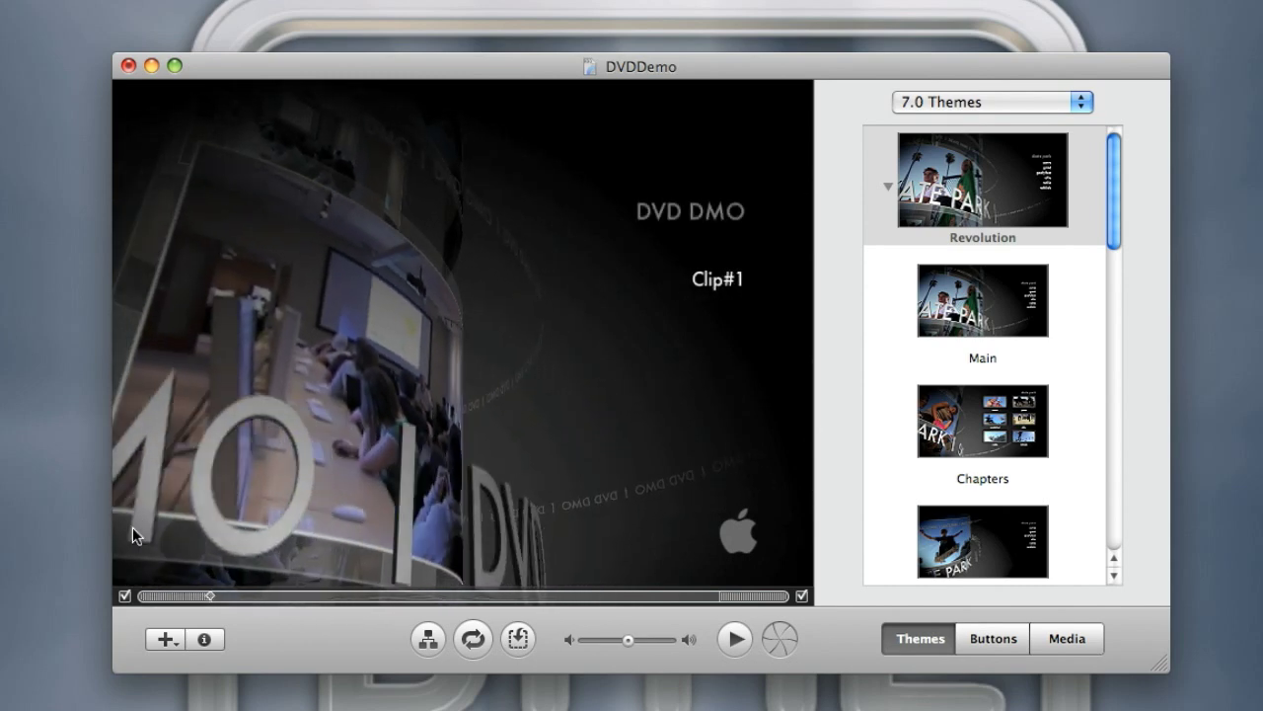
{"action": "left_click", "coordinate": [150, 597]}
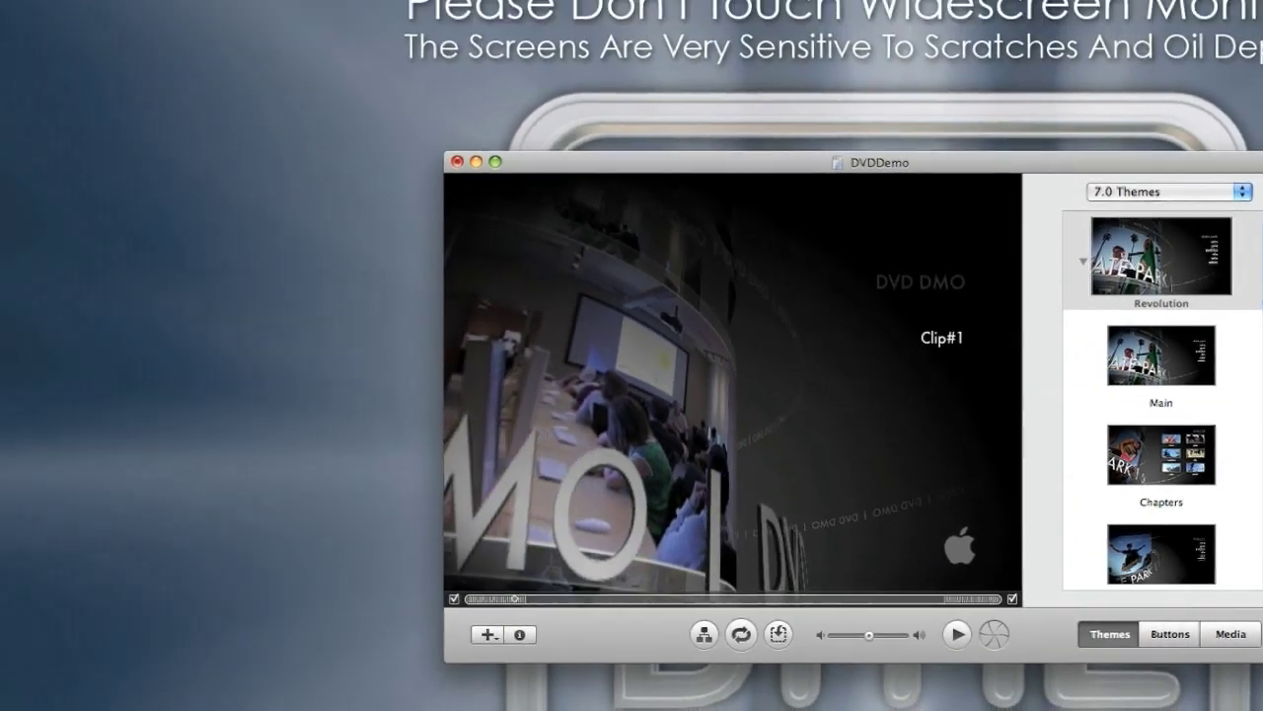
{"action": "left_click", "coordinate": [81, 8]}
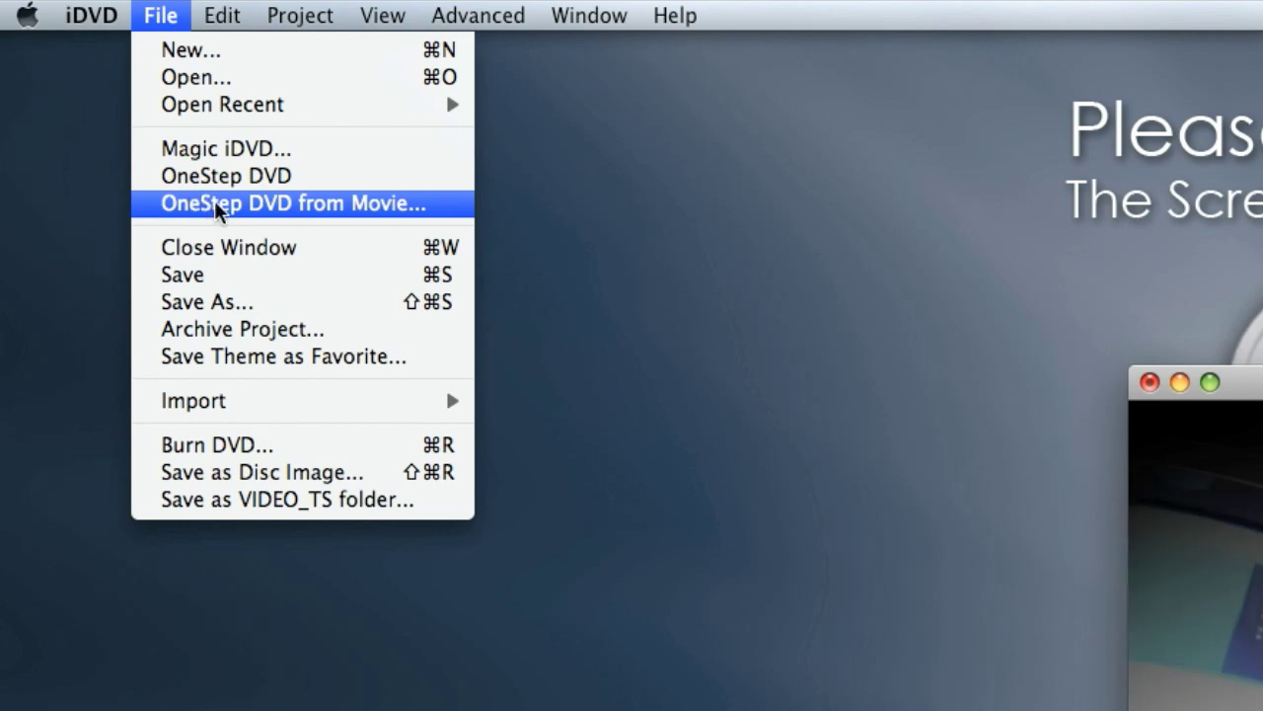
Step: Import DVDDemo.m4v from the Desktop via OneStep DVD from Movie, then close the current project
{"action": "left_click", "coordinate": [215, 203]}
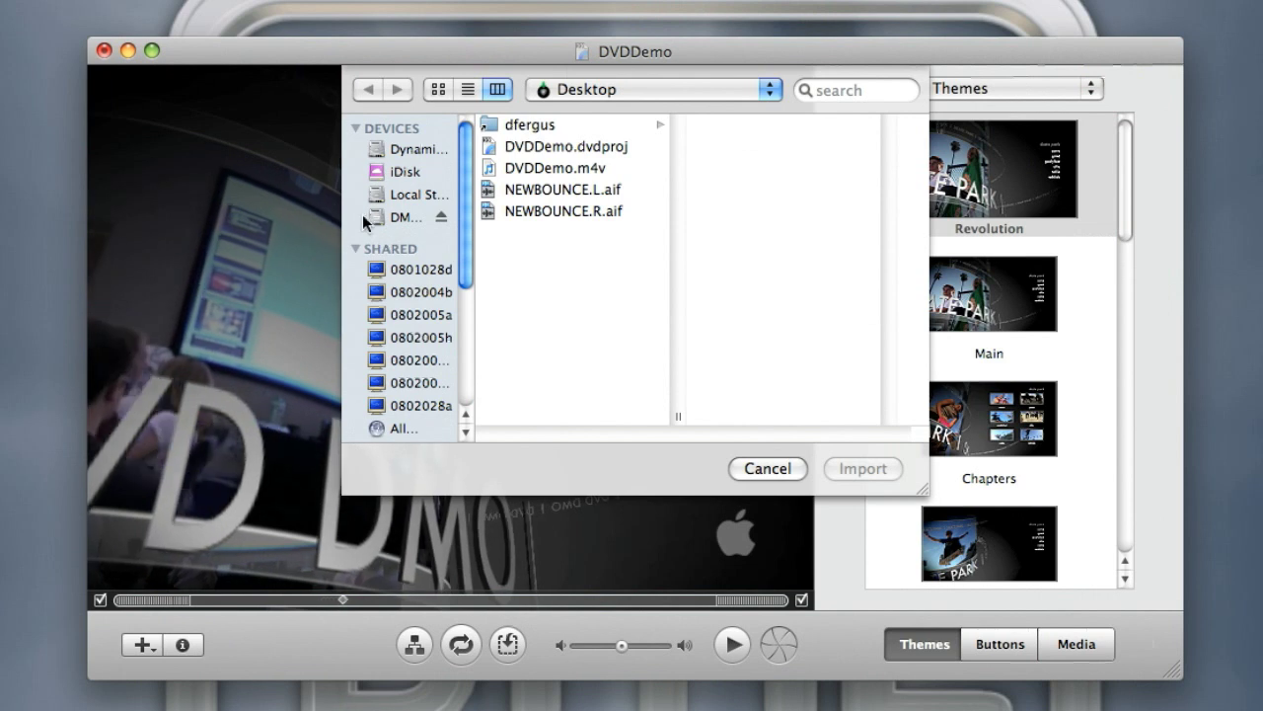
{"action": "scroll", "coordinate": [399, 227], "scroll_direction": "down", "scroll_amount": 5}
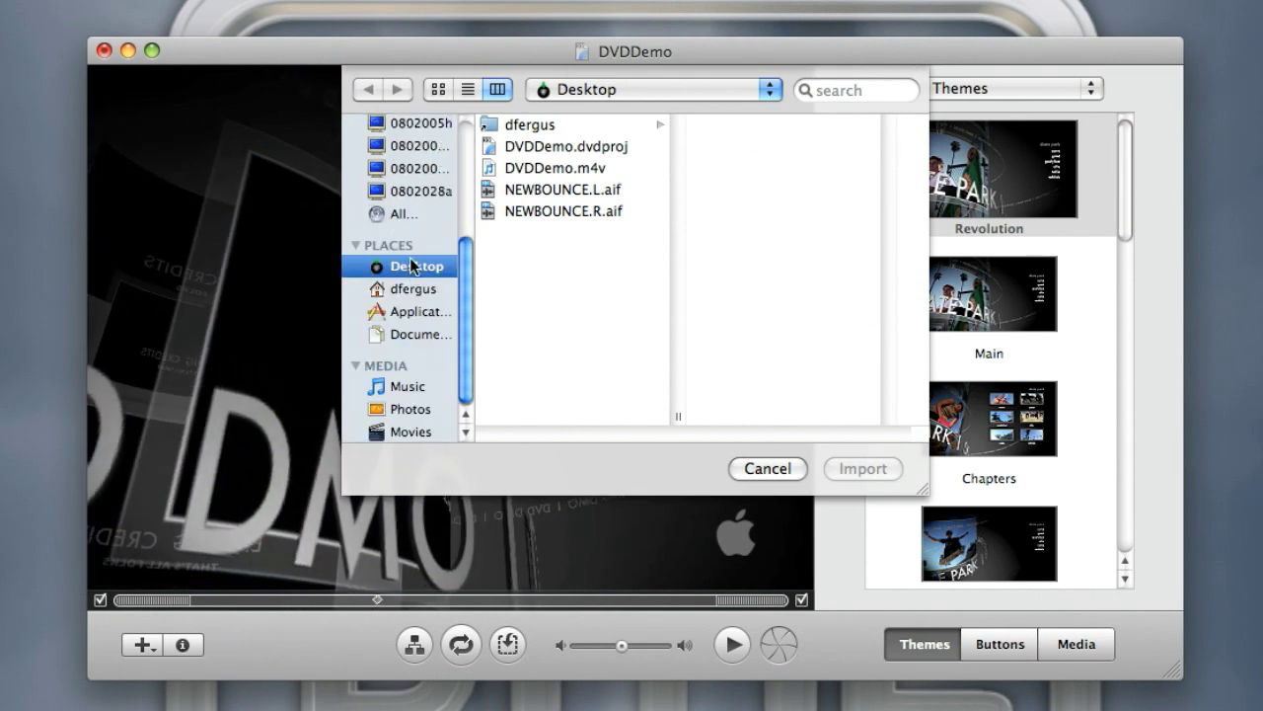
{"action": "left_click", "coordinate": [413, 273]}
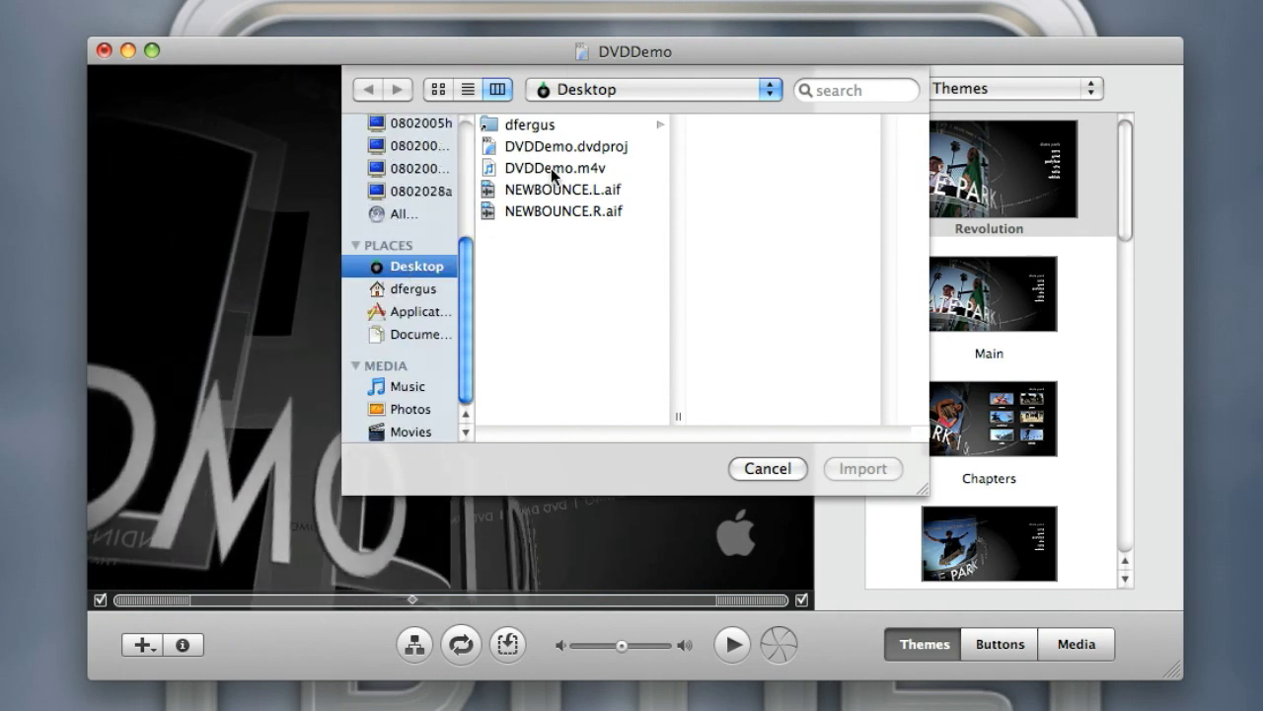
{"action": "left_click", "coordinate": [550, 168]}
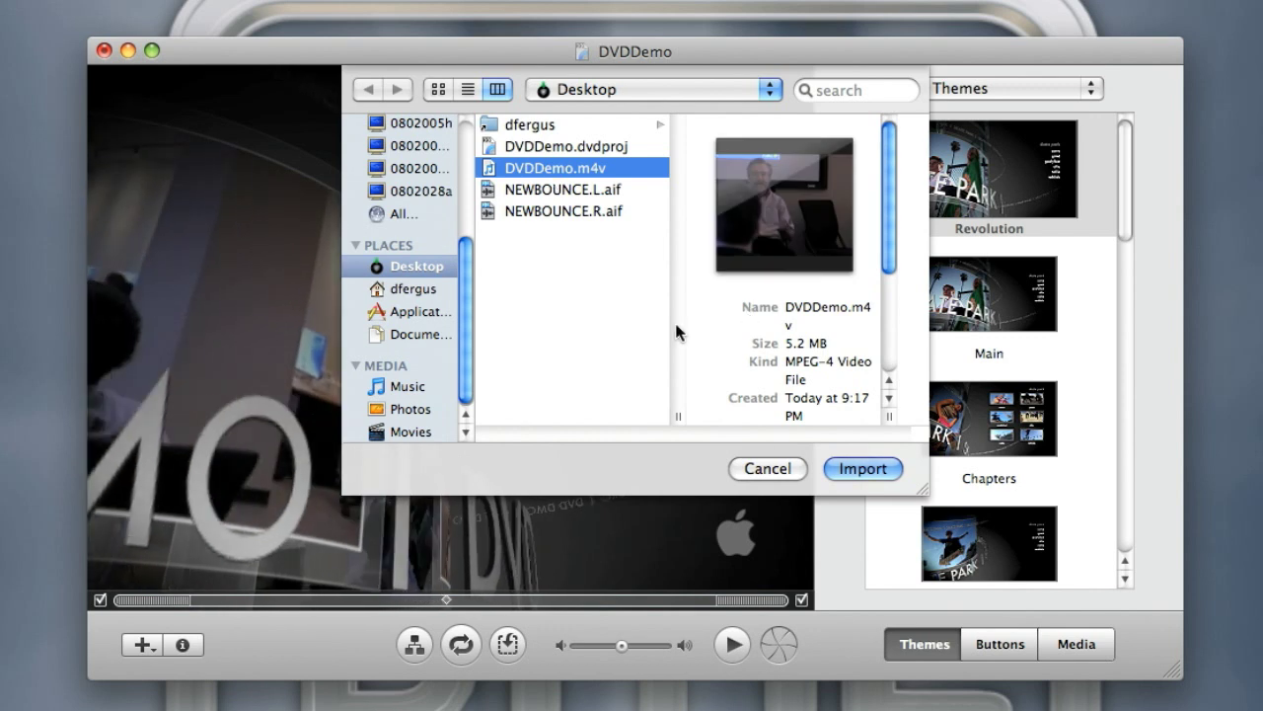
{"action": "left_click", "coordinate": [864, 470]}
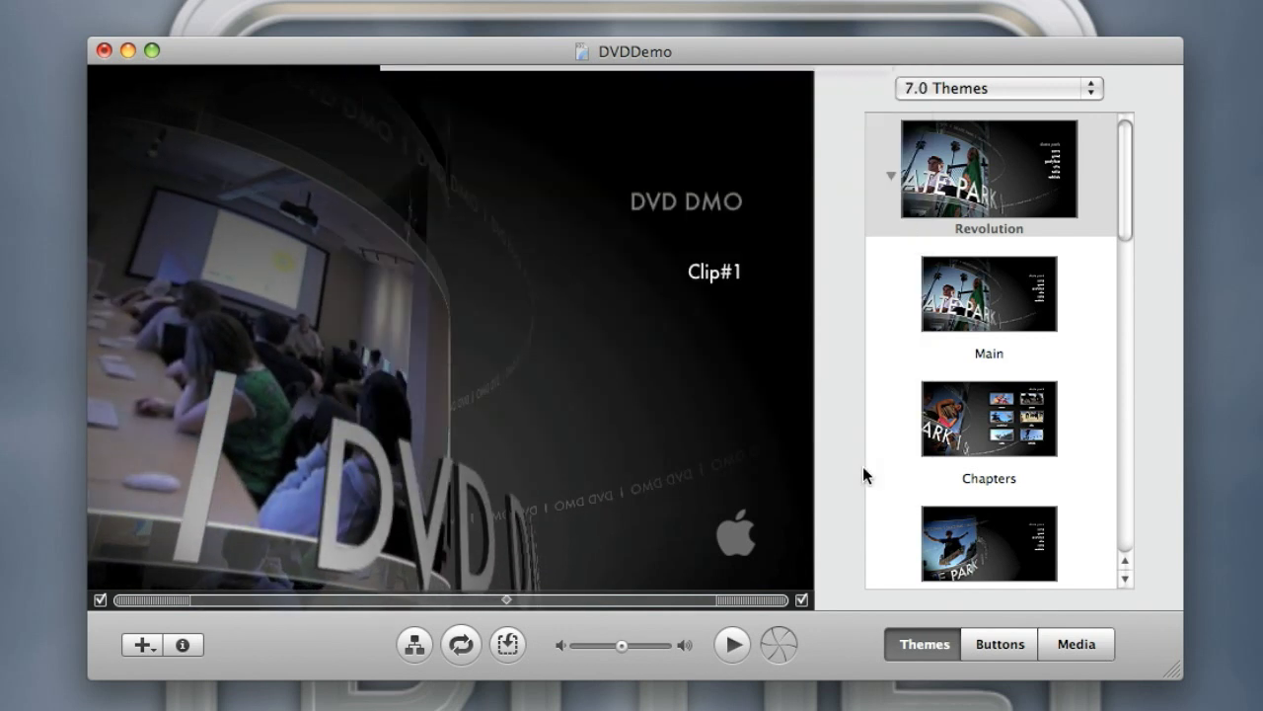
{"action": "key", "text": "super+q"}
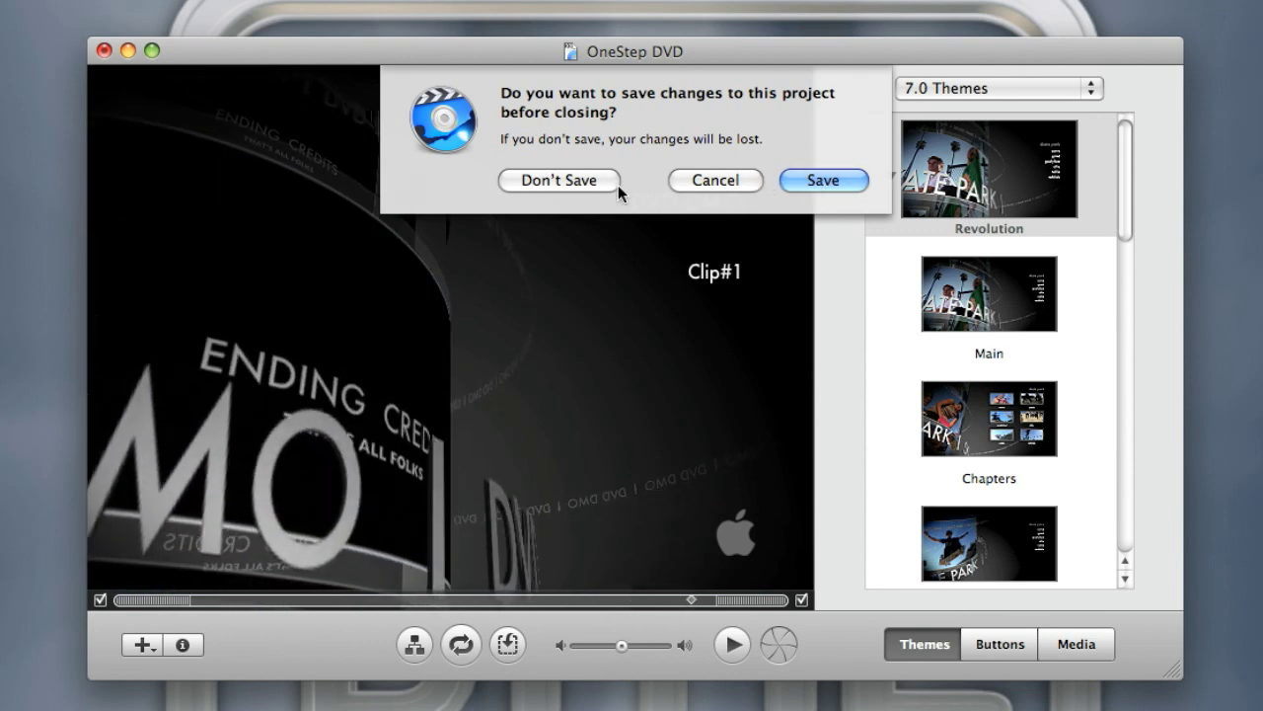
Step: Choose Don't Save to discard the current project's changes so the OneStep DVD proceeds
{"action": "left_click", "coordinate": [568, 181]}
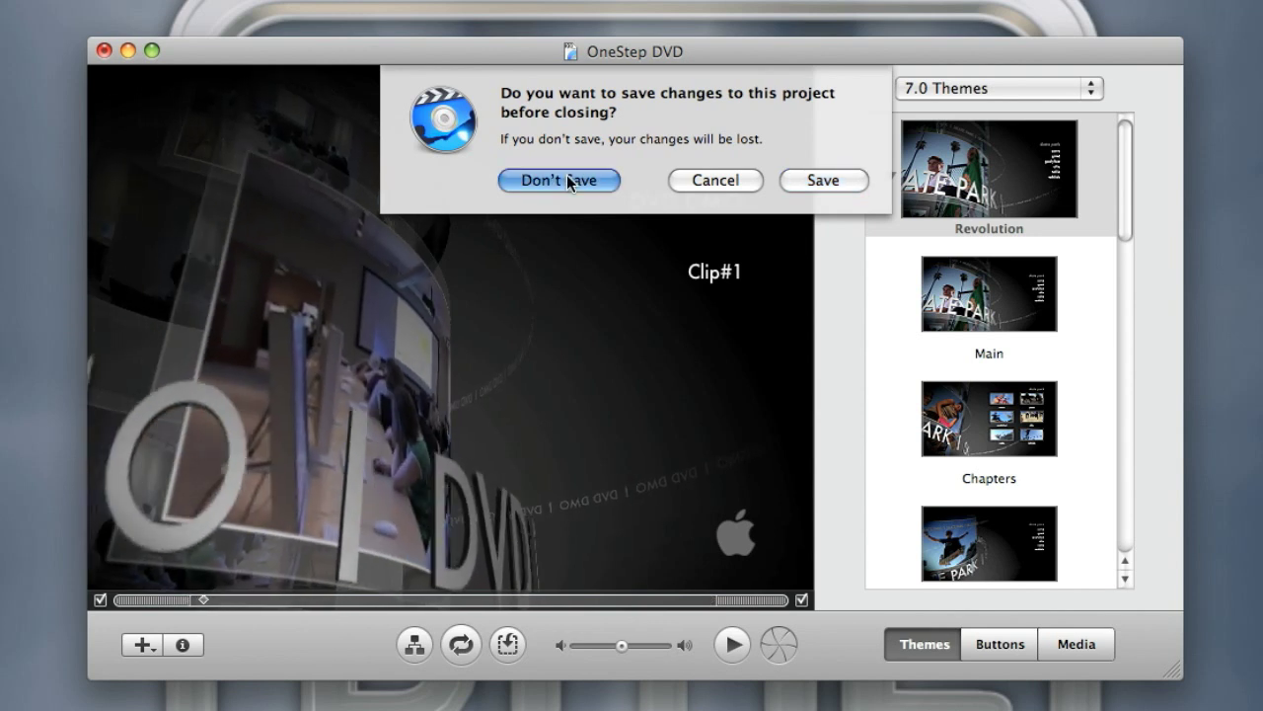